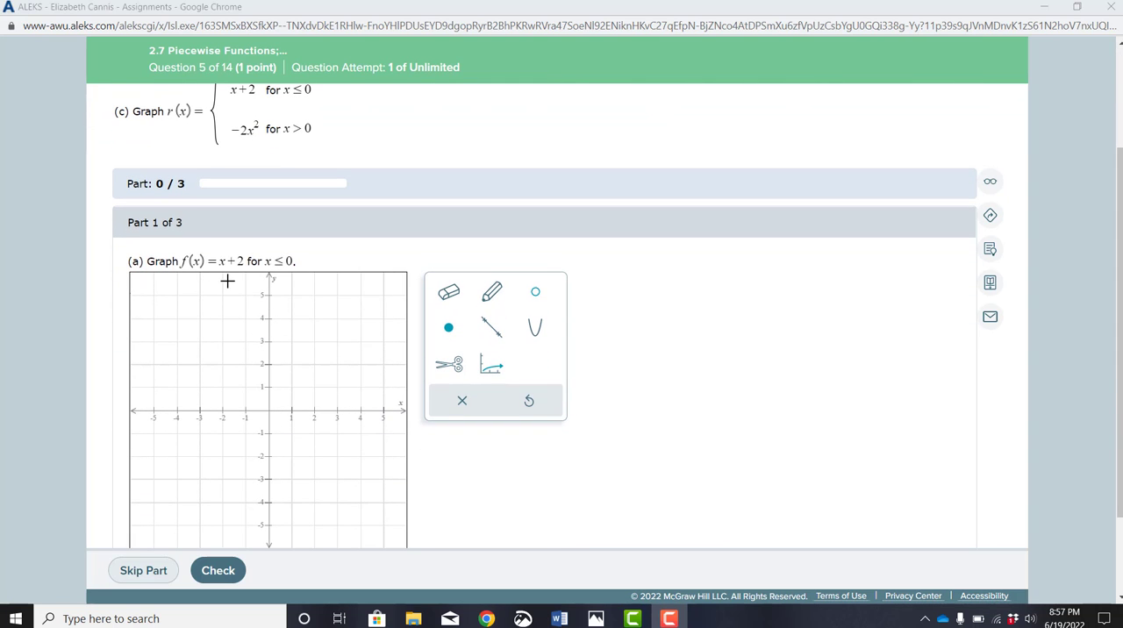
Graph the line for part (a) through (0, 2) and (1, 3), and mark a closed point at (0, 2).
click(494, 336)
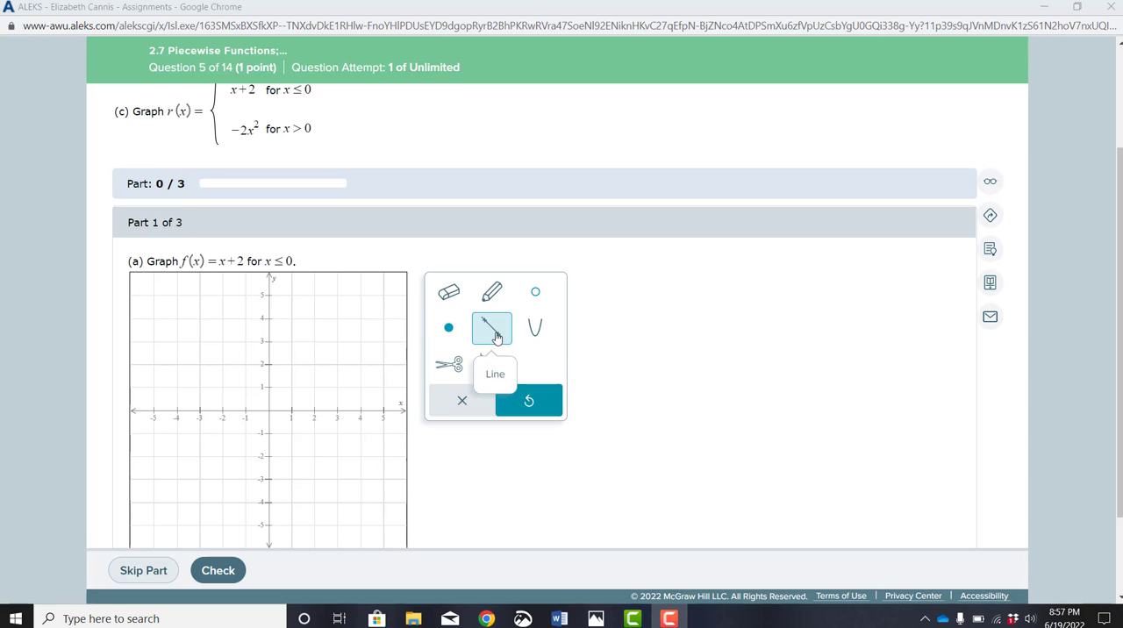
click(268, 367)
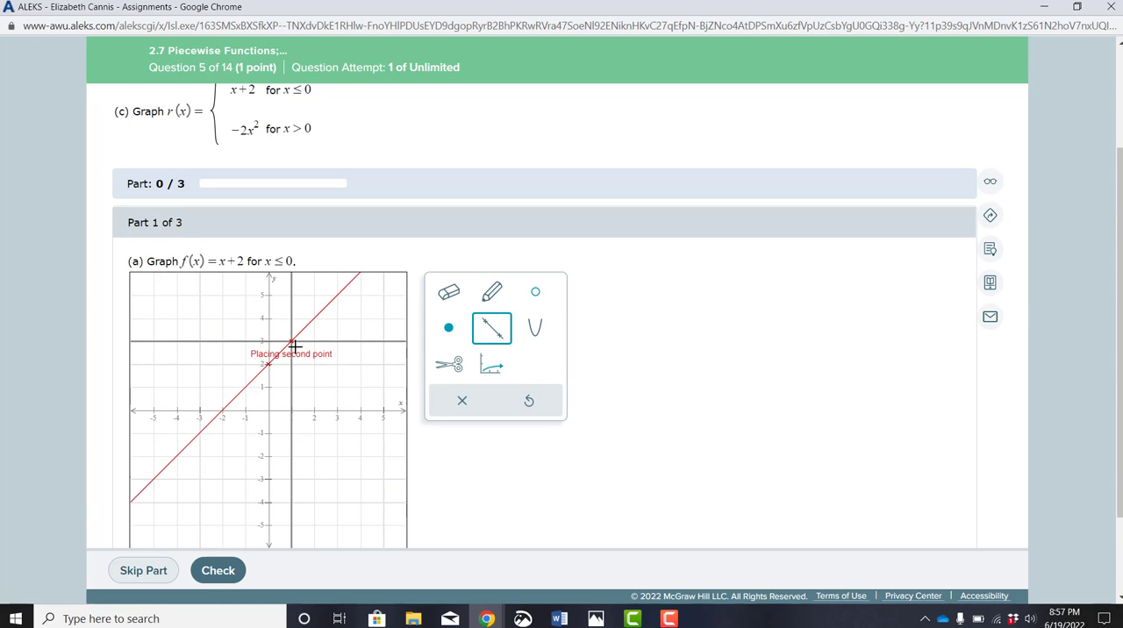
click(293, 345)
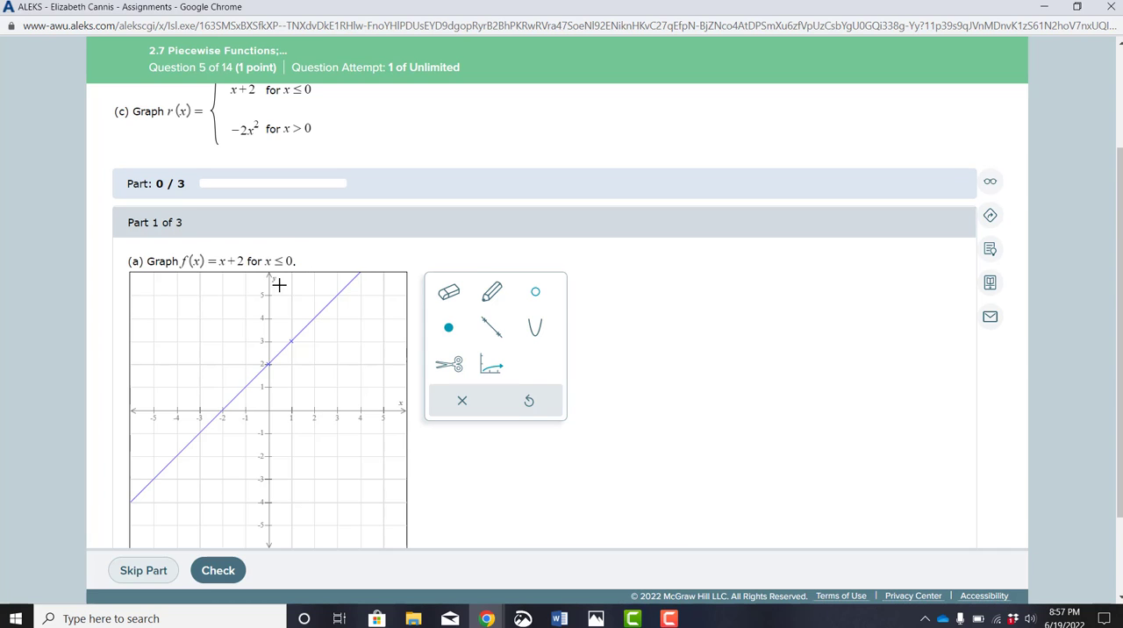
click(448, 328)
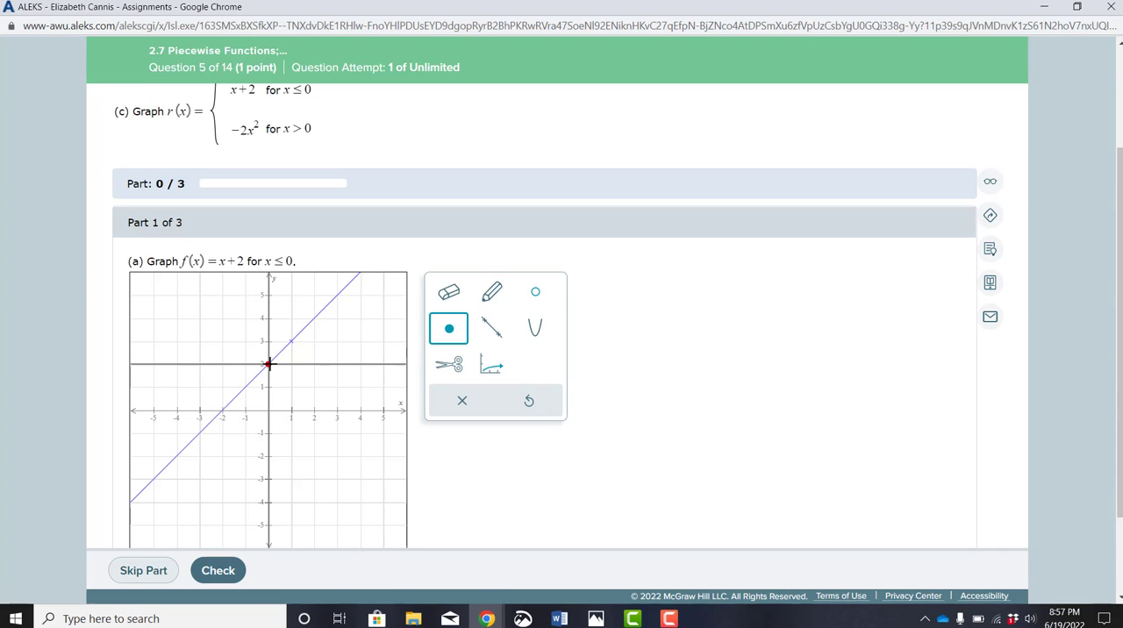
Cut the line at (0, 2) and erase its portion for x > 0, then check the part (a) answer.
click(448, 363)
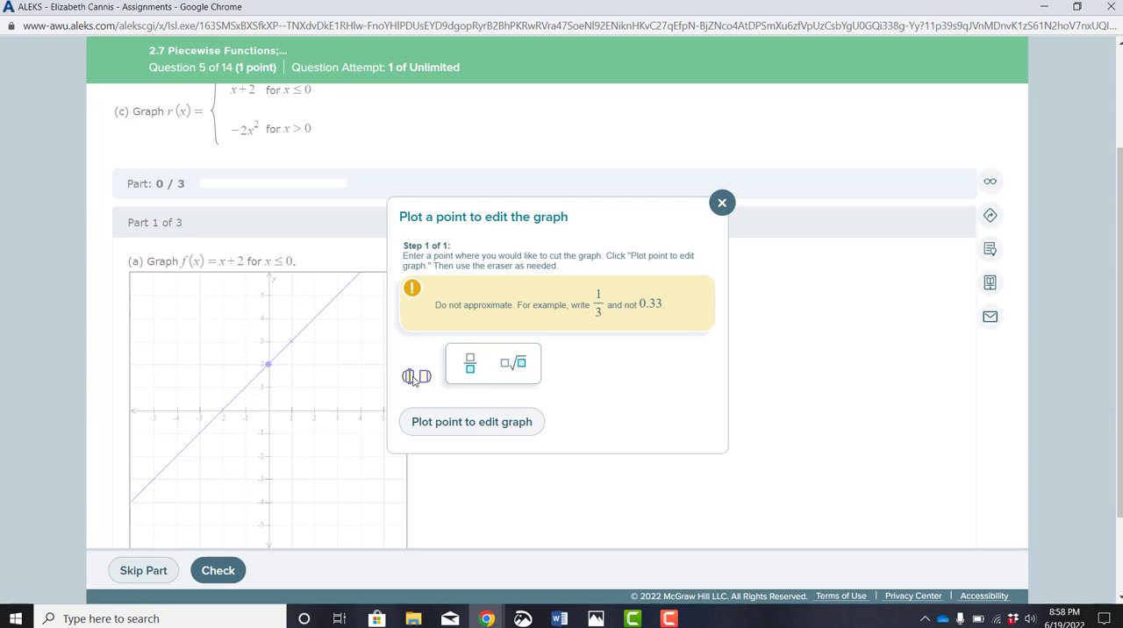
text(0, 2)
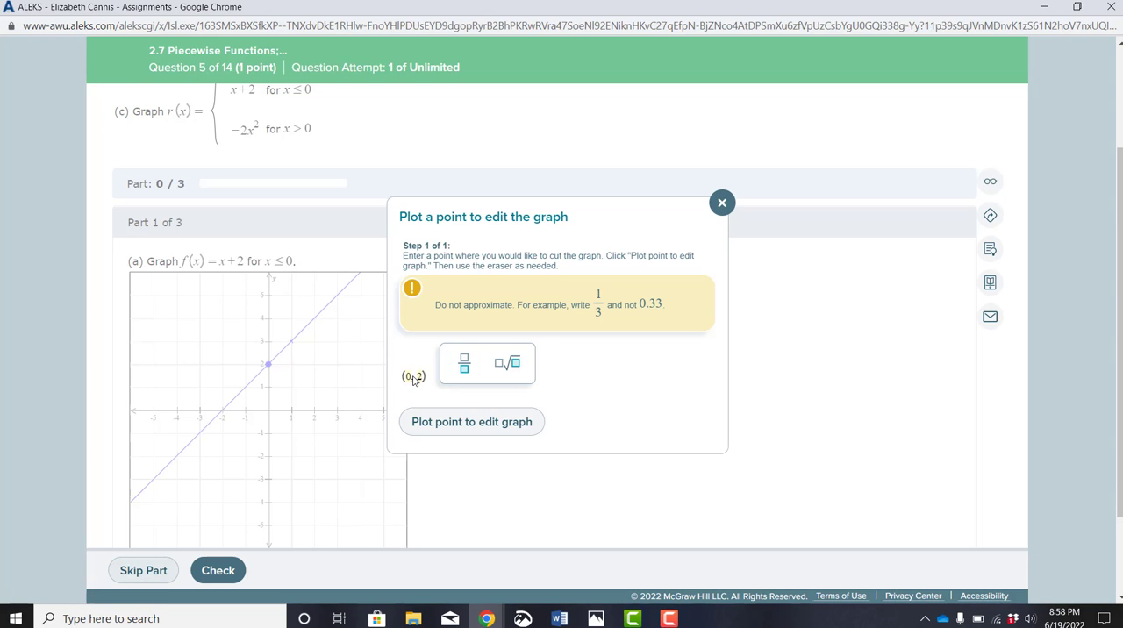
text(2)
click(453, 424)
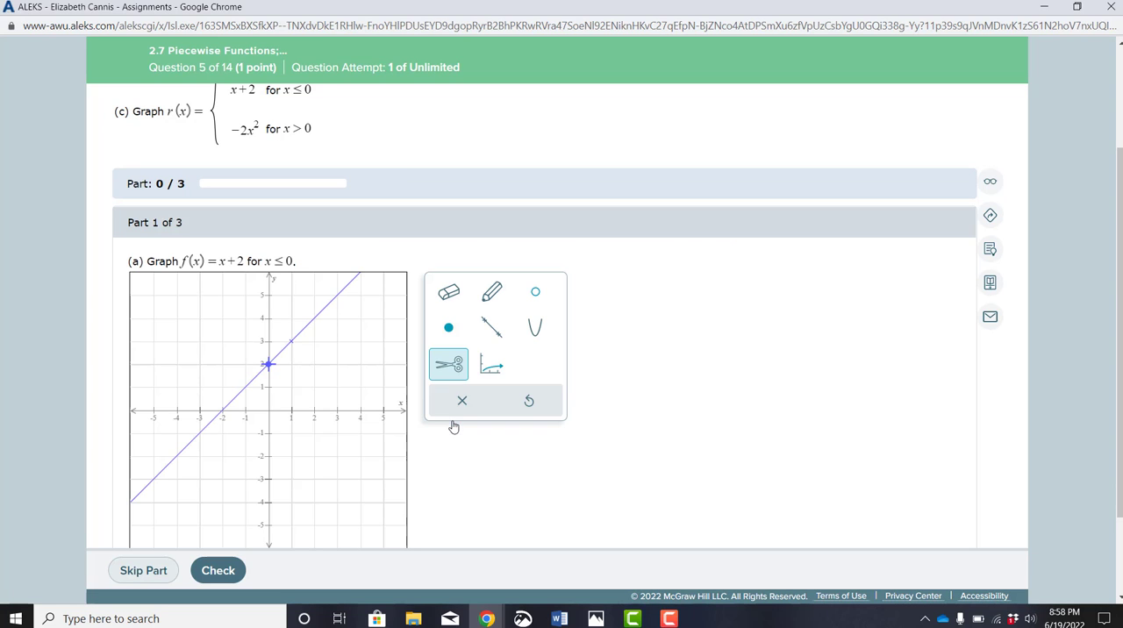
click(448, 292)
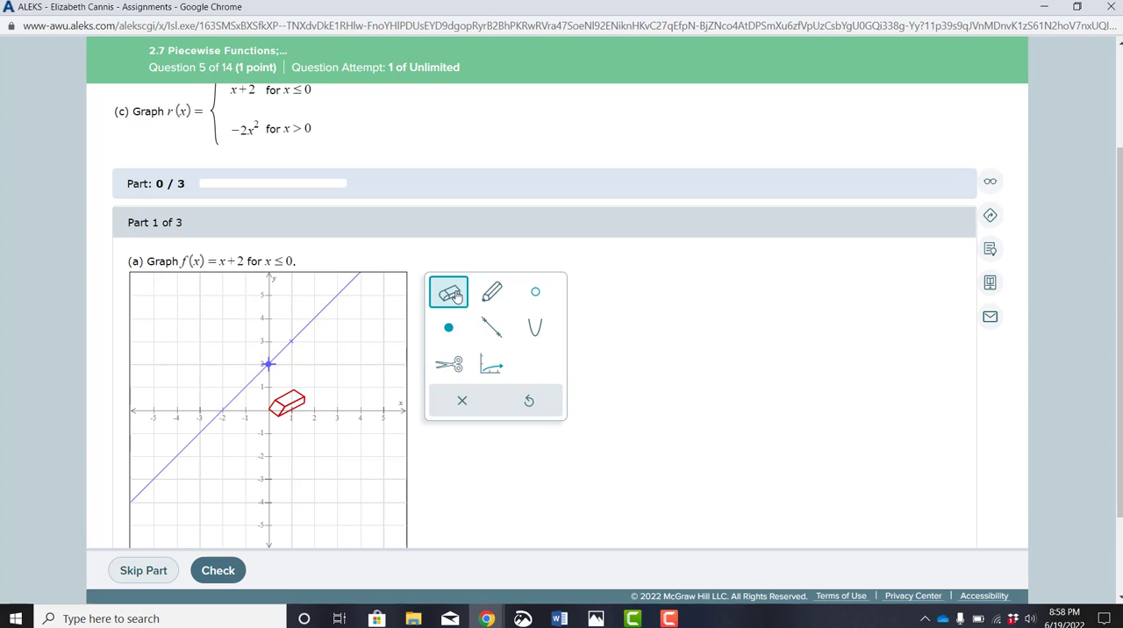
click(335, 299)
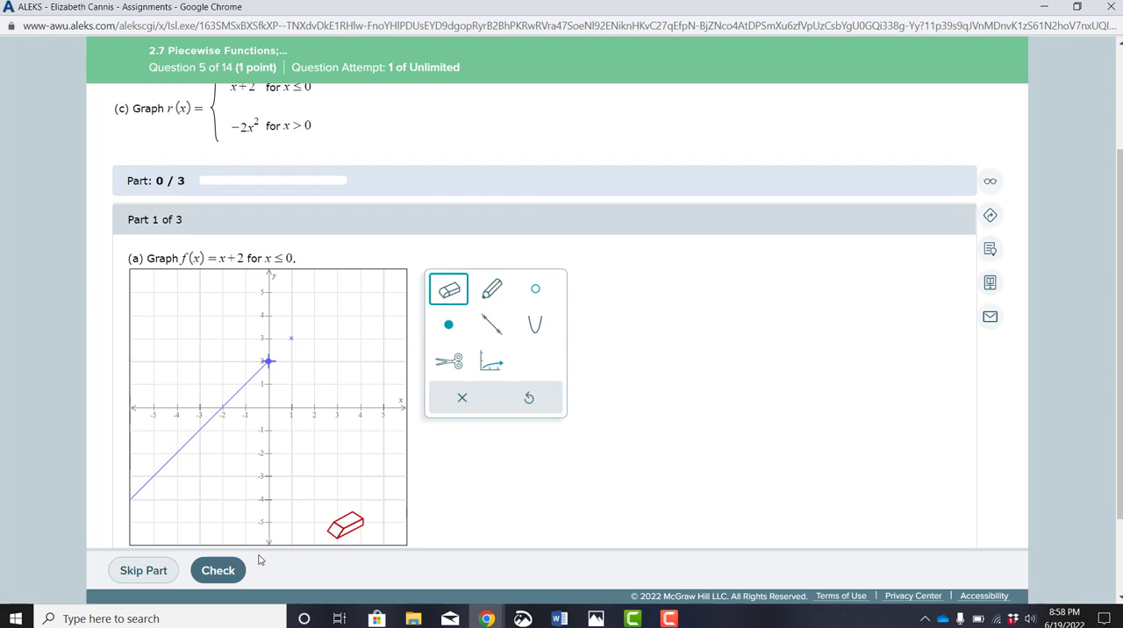
click(221, 571)
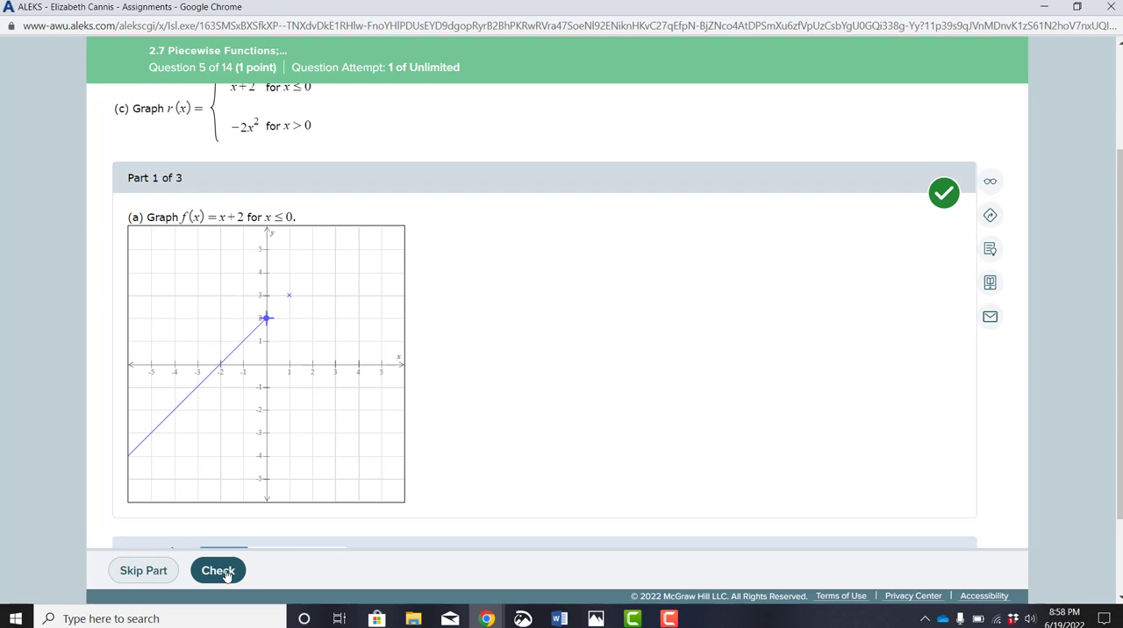
In part (b), graph a downward-opening parabola with vertex (0, 0) through (1, -2), and place an open point at its vertex.
scroll(525, 457, down, 1)
scroll(525, 458, down, 5)
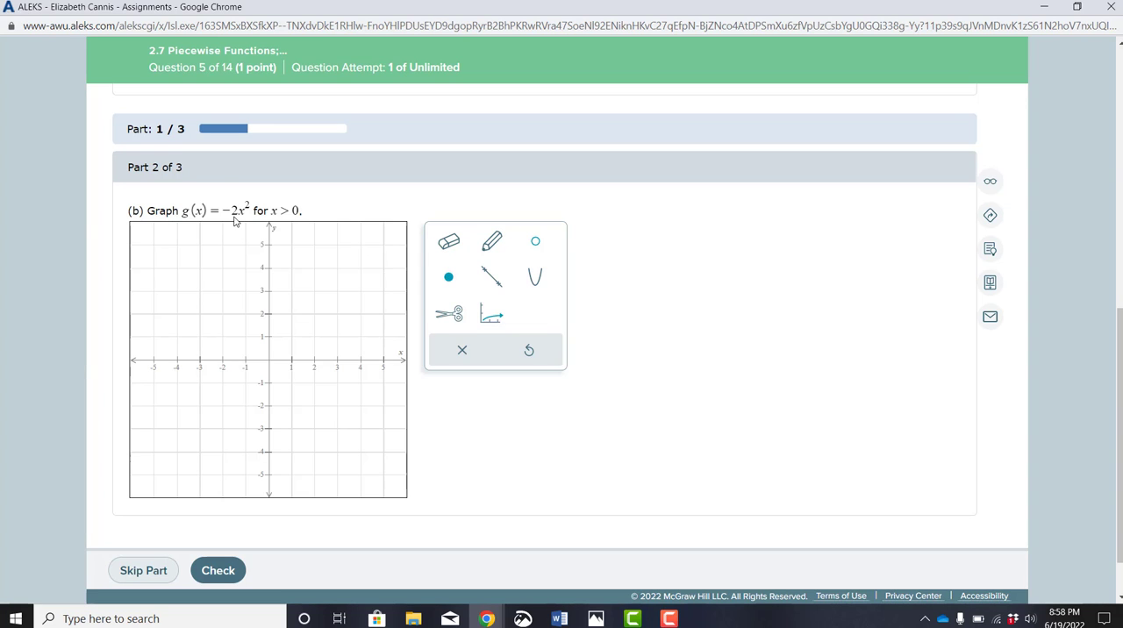
click(537, 282)
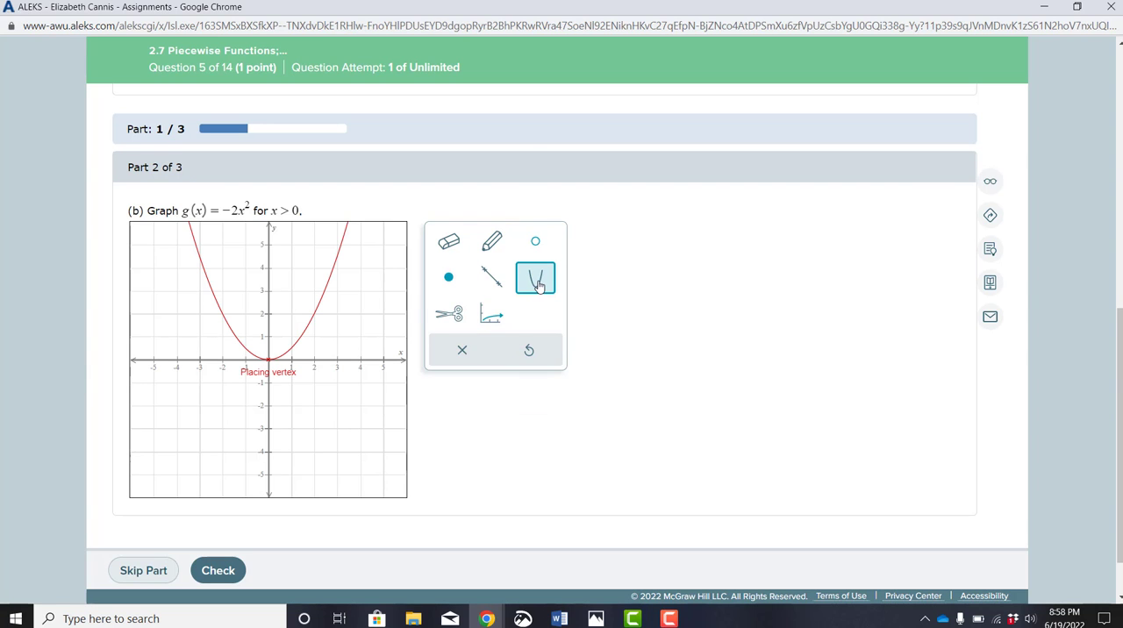
click(269, 360)
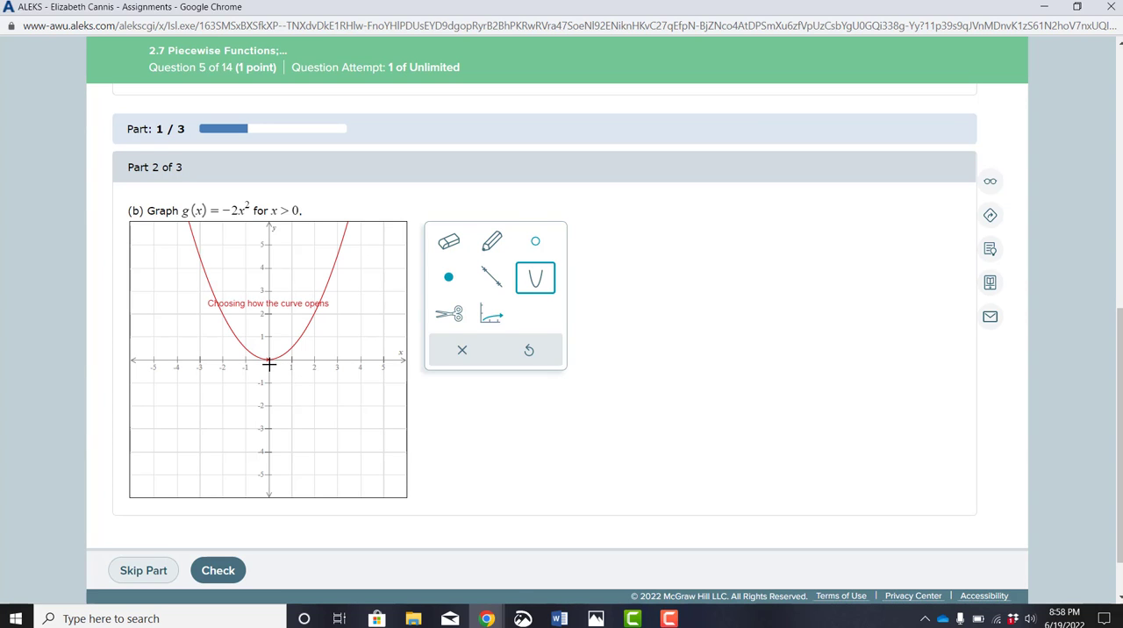
click(268, 386)
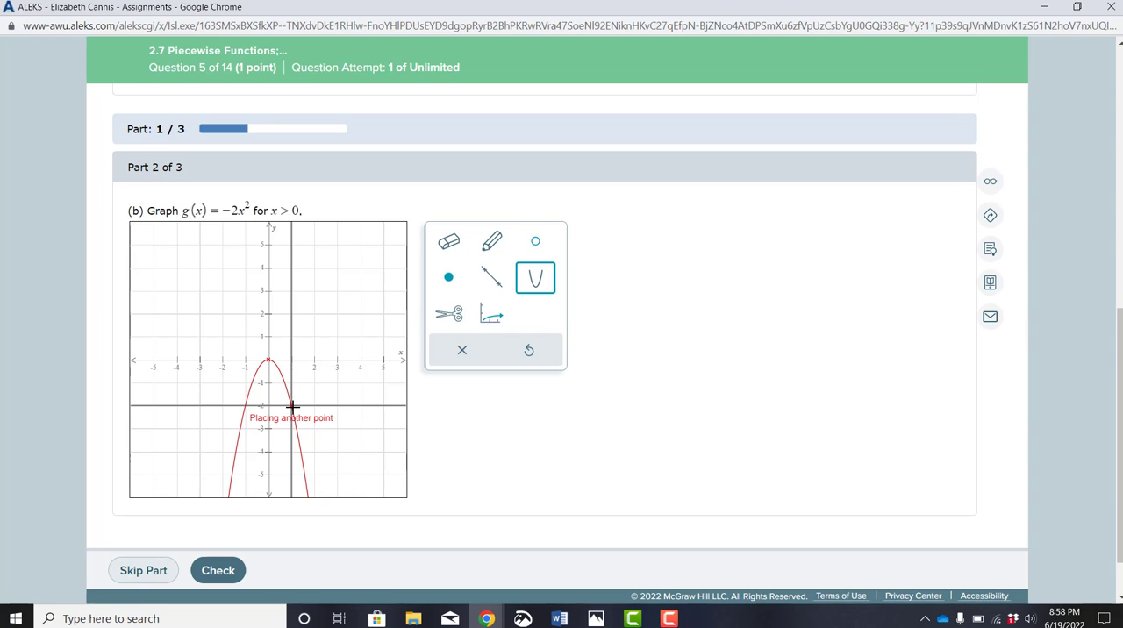
click(292, 406)
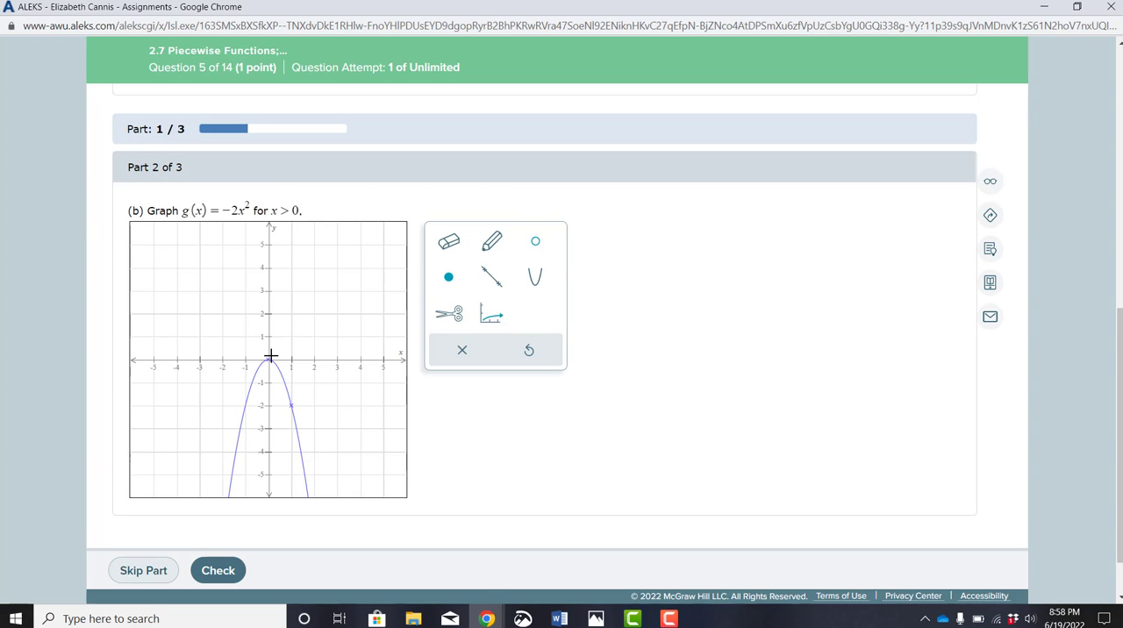
click(538, 250)
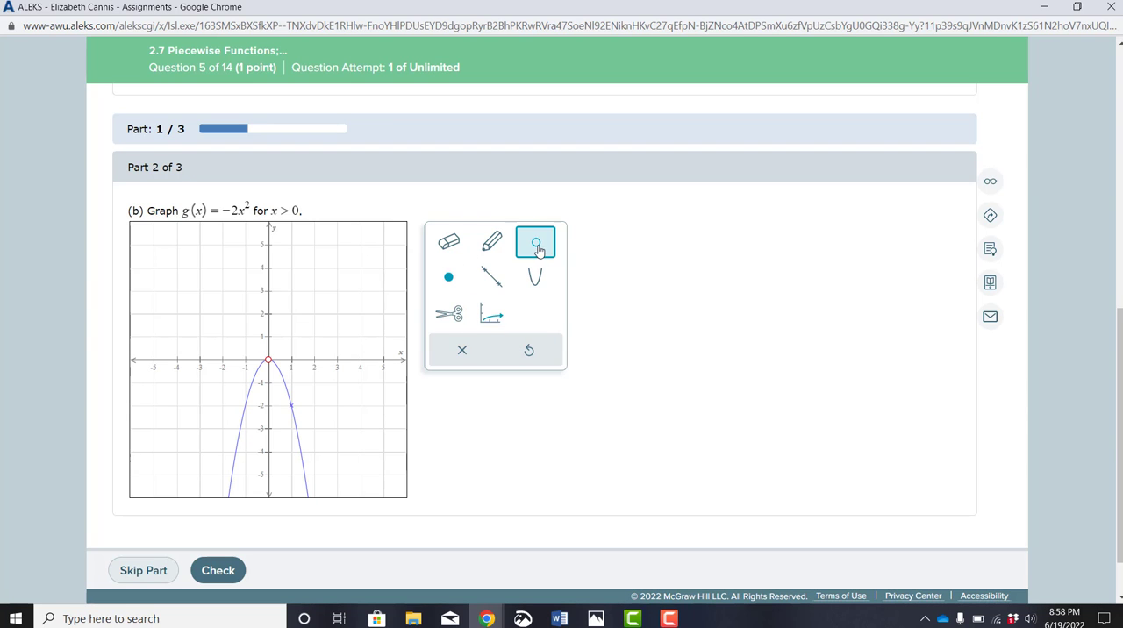
click(270, 365)
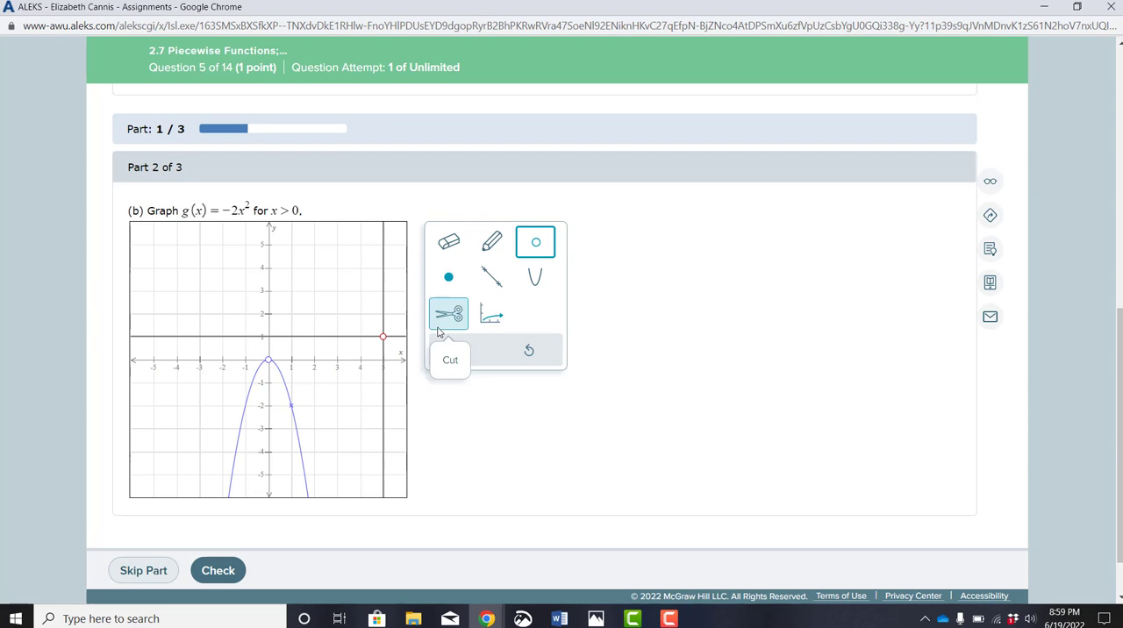
Cut the parabola at (0, 0) and erase its half for x < 0, then check the part (b) answer.
click(448, 314)
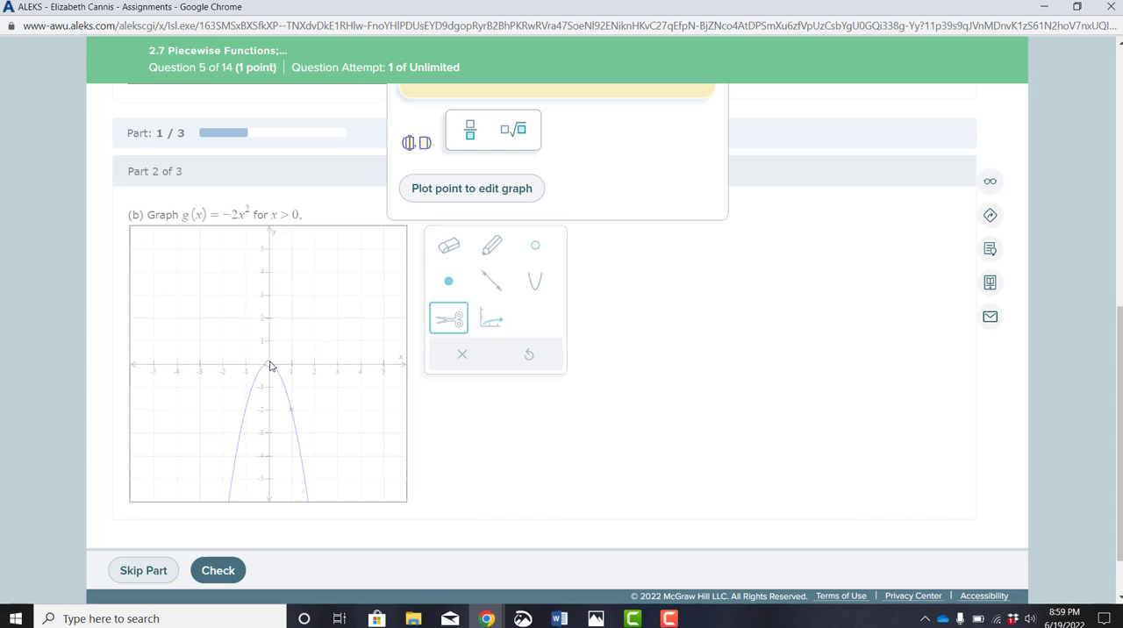
click(414, 145)
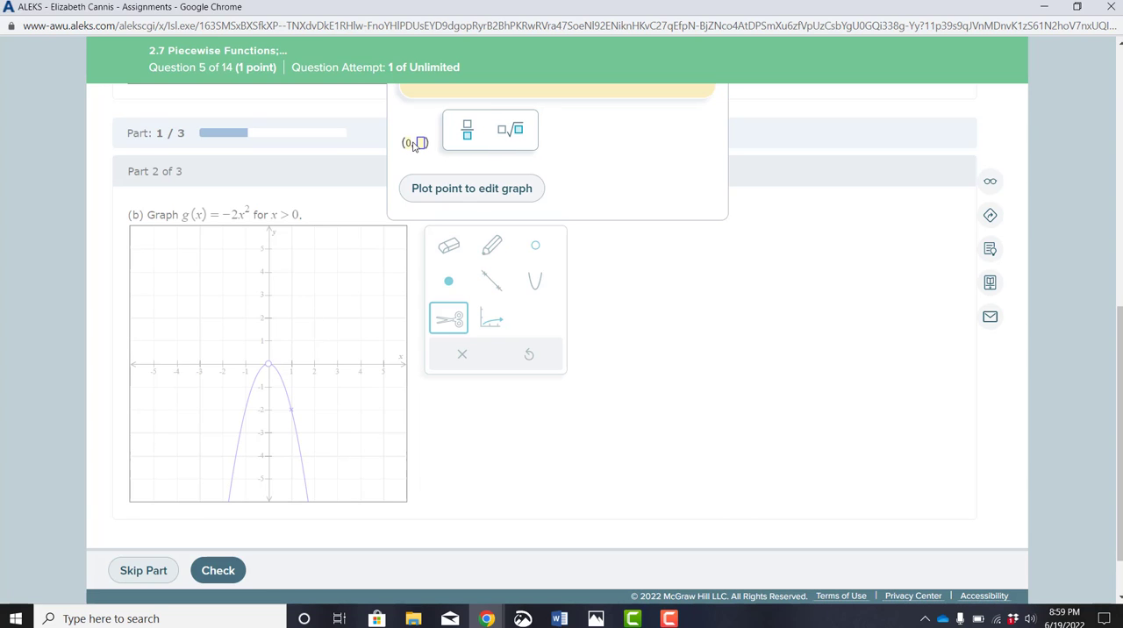
text(0)
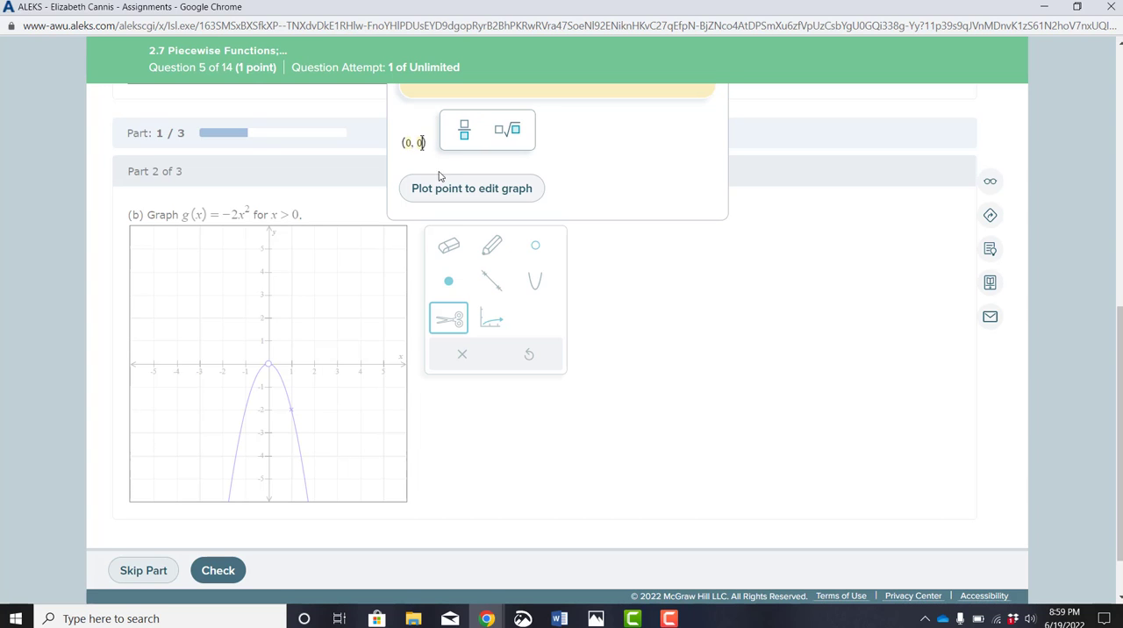
click(454, 189)
click(448, 246)
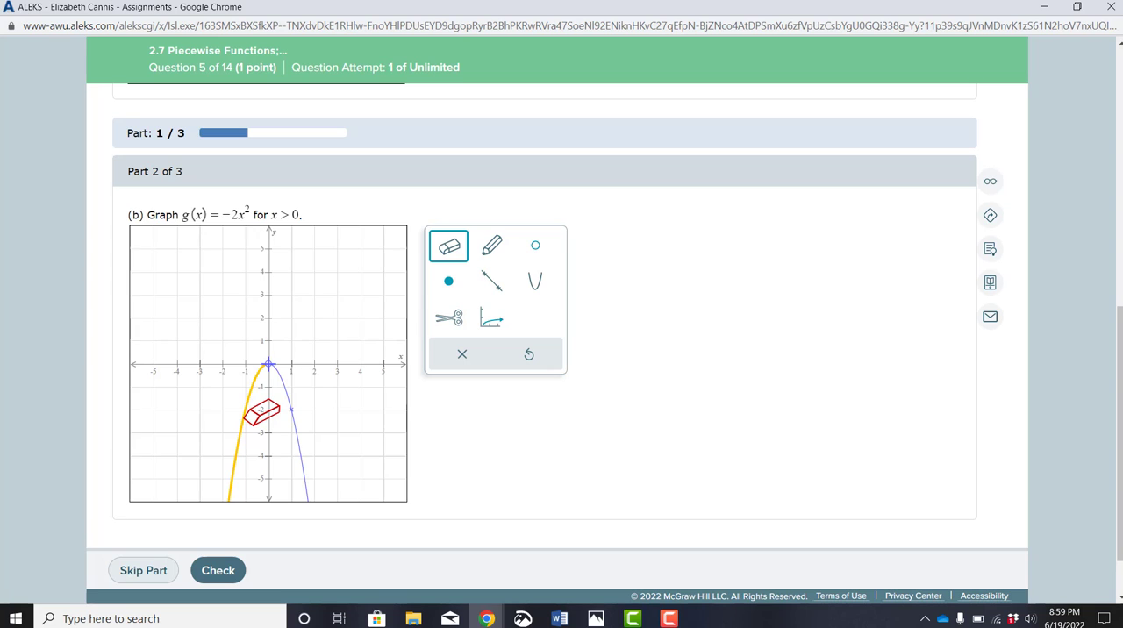
click(247, 419)
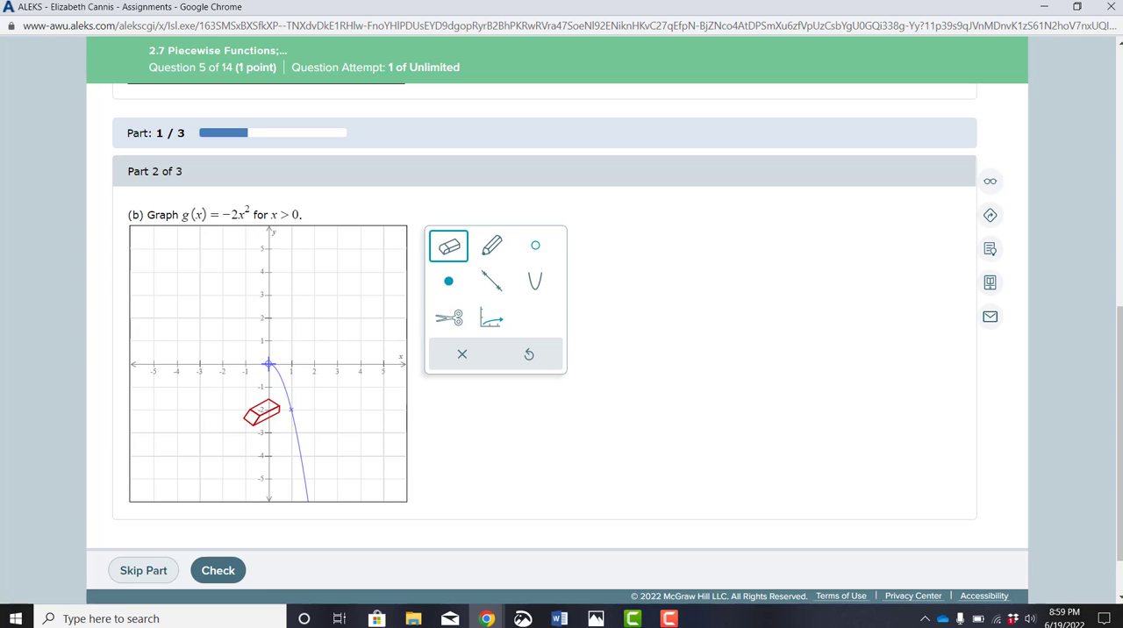
click(219, 572)
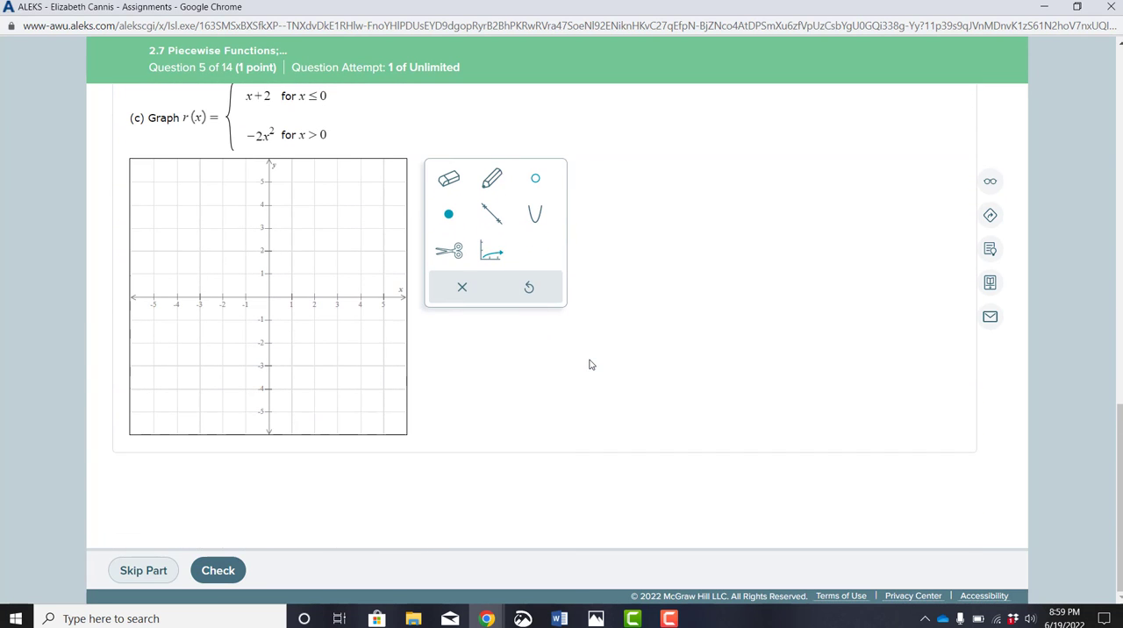
On the part (c) graph, draw a line through (0, 2) and (1, 3) and mark a closed point at (0, 2).
click(493, 216)
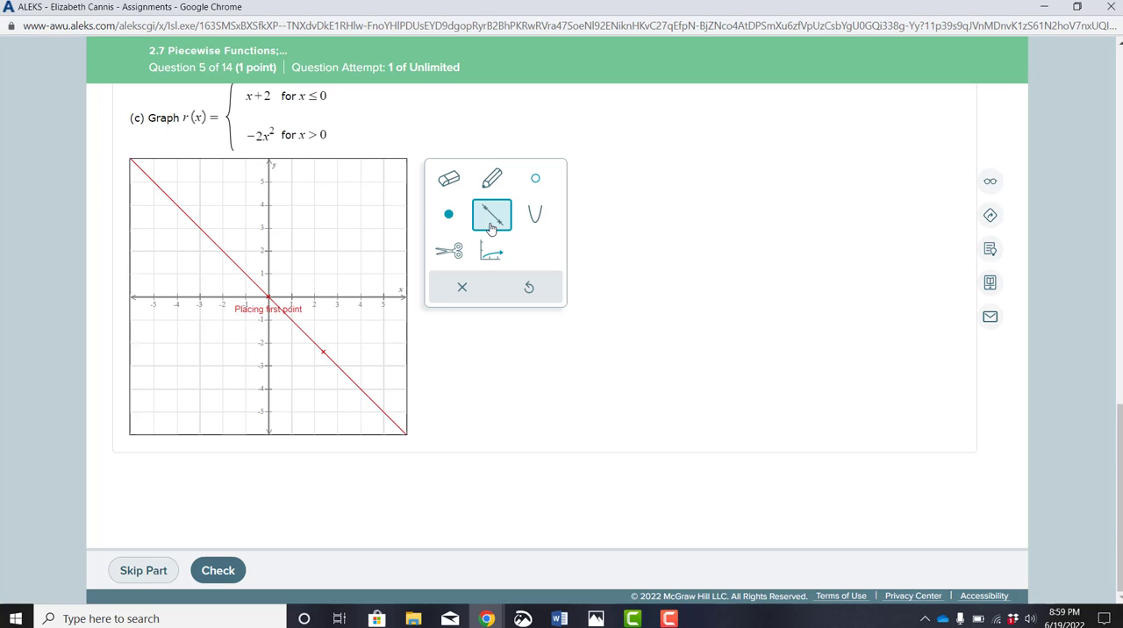
click(269, 252)
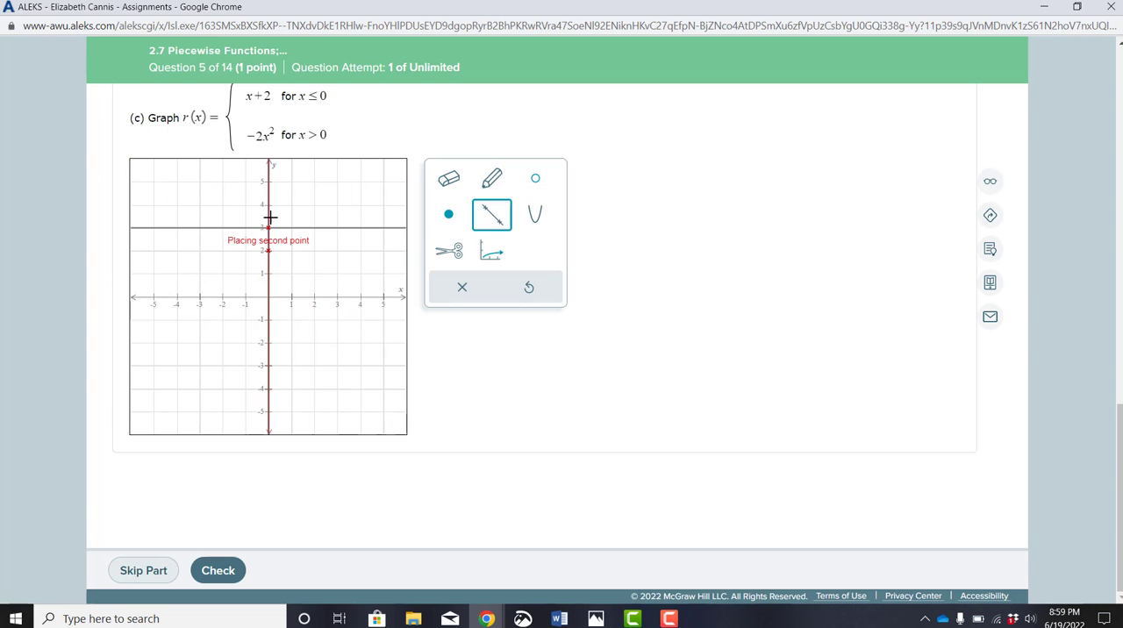
click(291, 228)
click(449, 219)
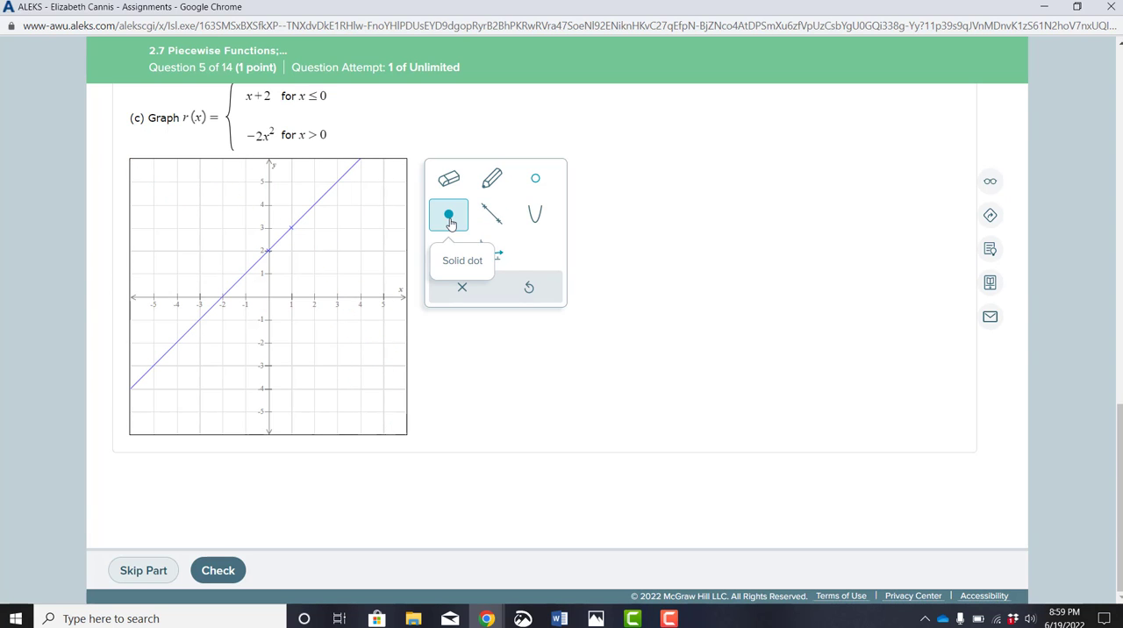
click(270, 252)
Cut the part (c) line at (0, 2) and erase its portion to the right of the y-axis.
click(449, 251)
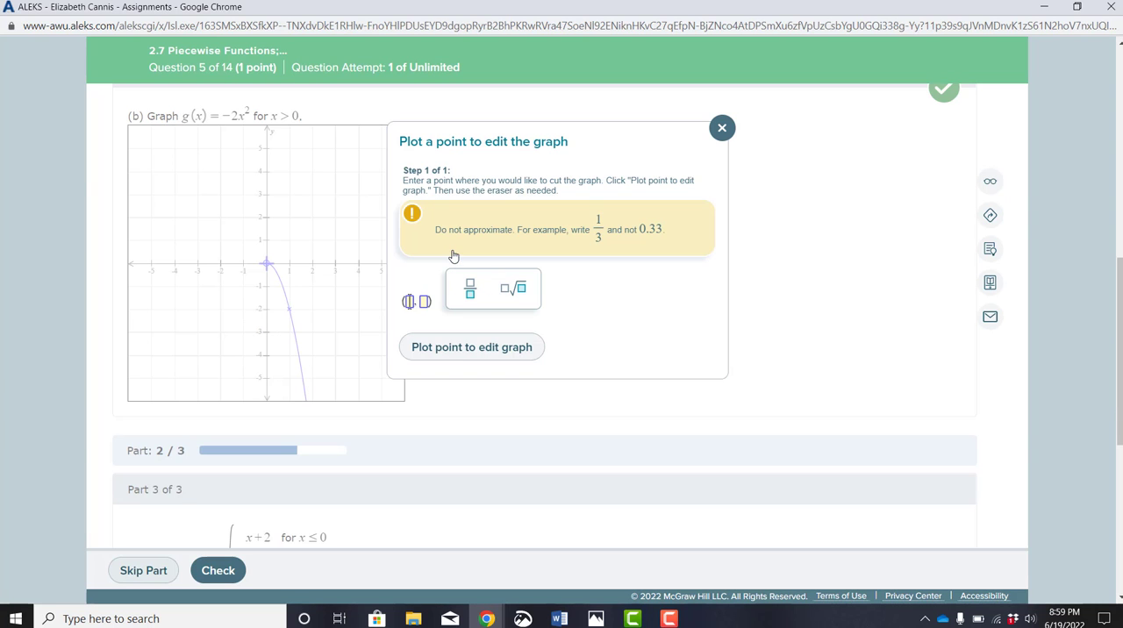
text(0)
key(Tab)
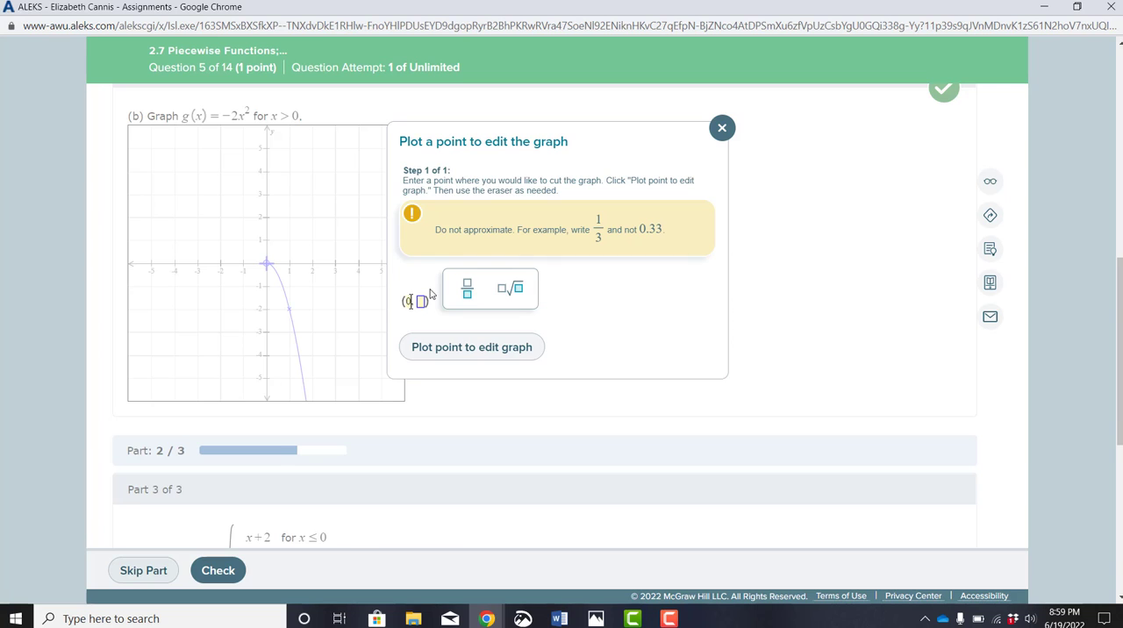
text(2)
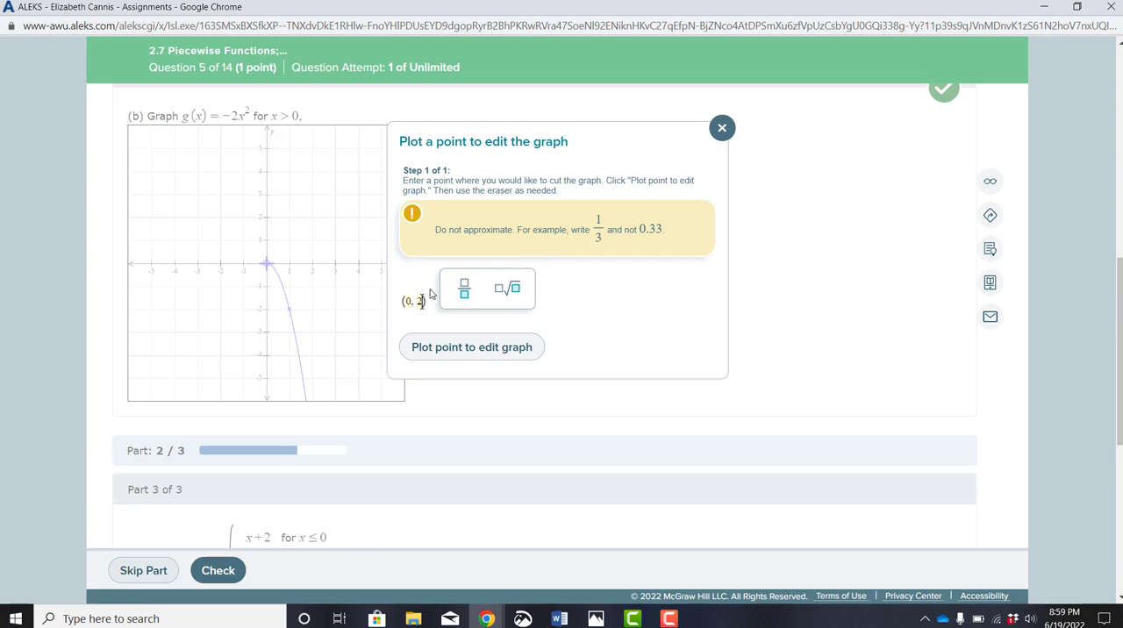
click(474, 347)
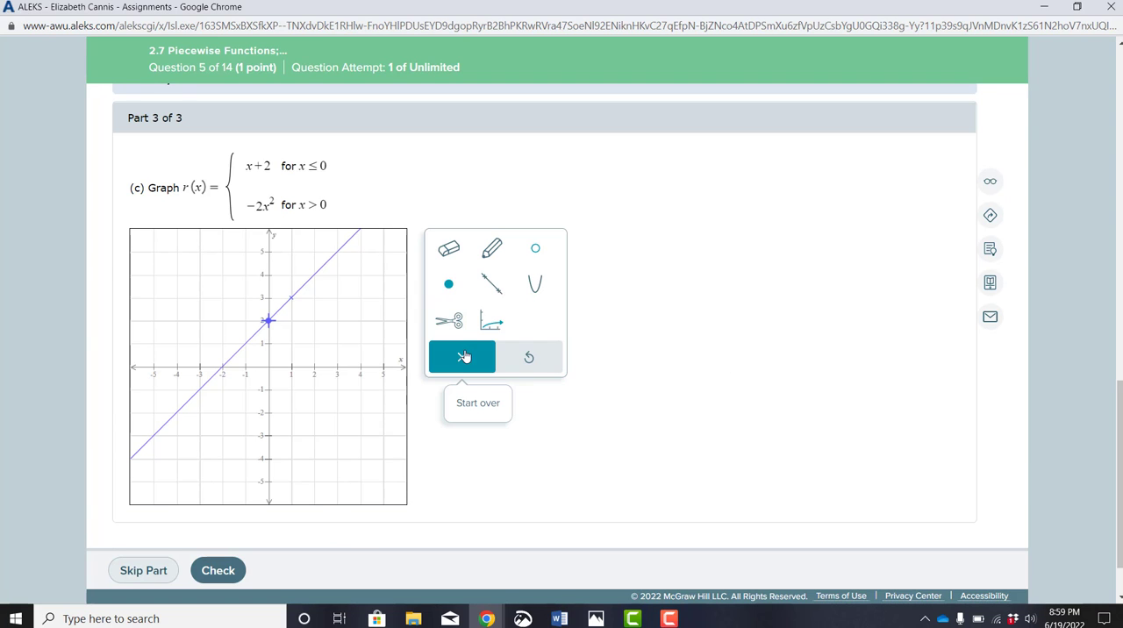
click(449, 251)
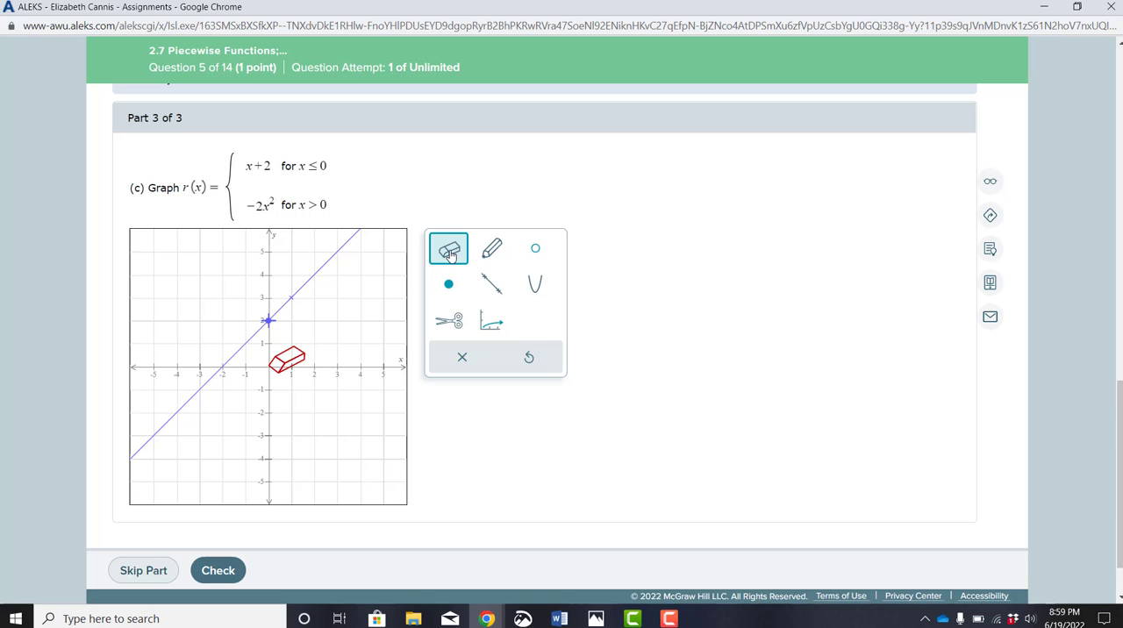
click(320, 274)
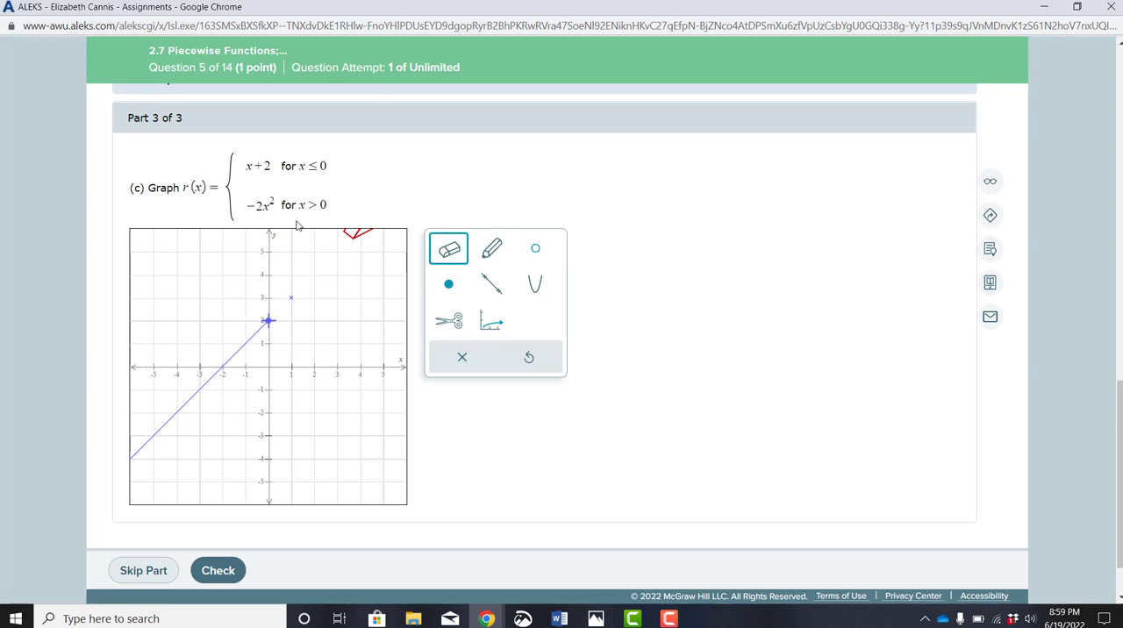
On the part (c) graph, add a downward-opening parabola with vertex (0, 0) through (1, -2), and place an open point at its vertex.
click(539, 294)
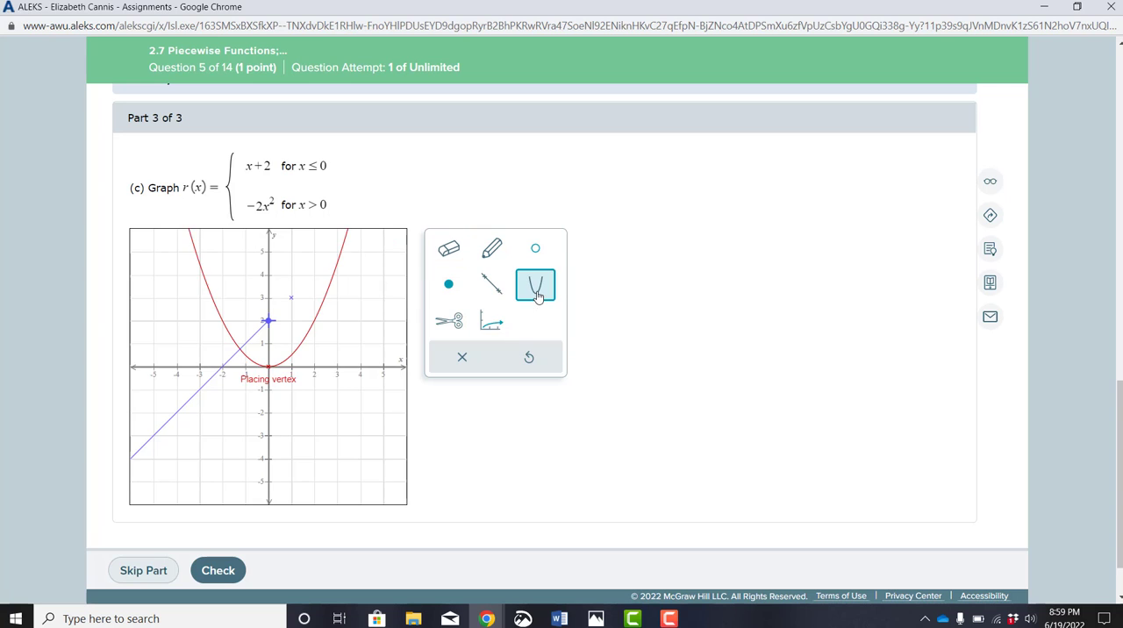
click(267, 372)
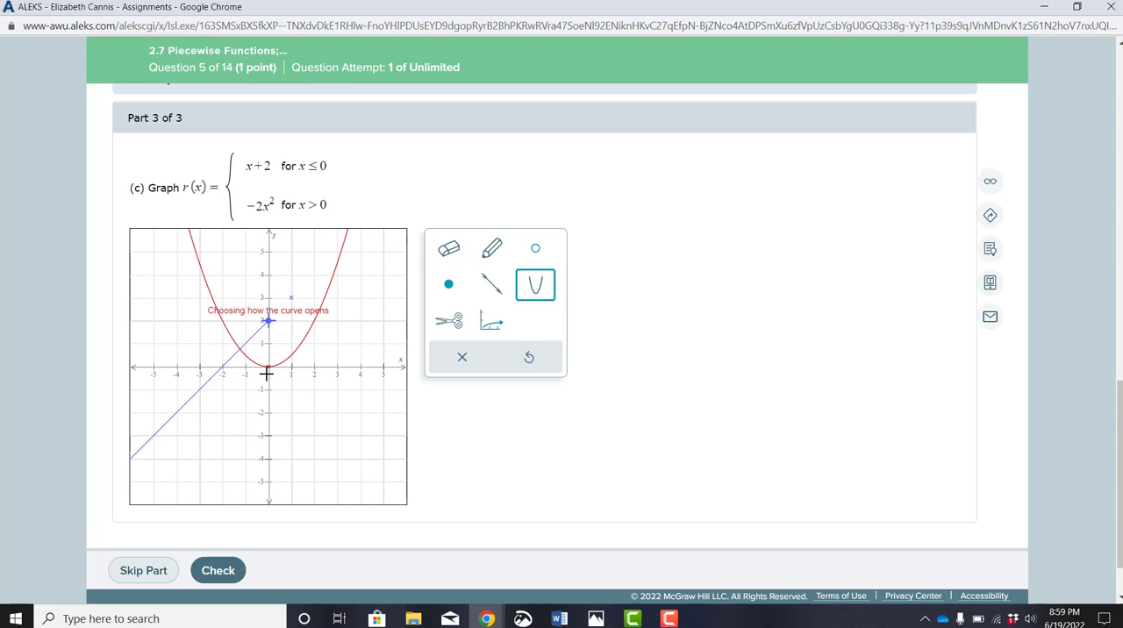
click(270, 406)
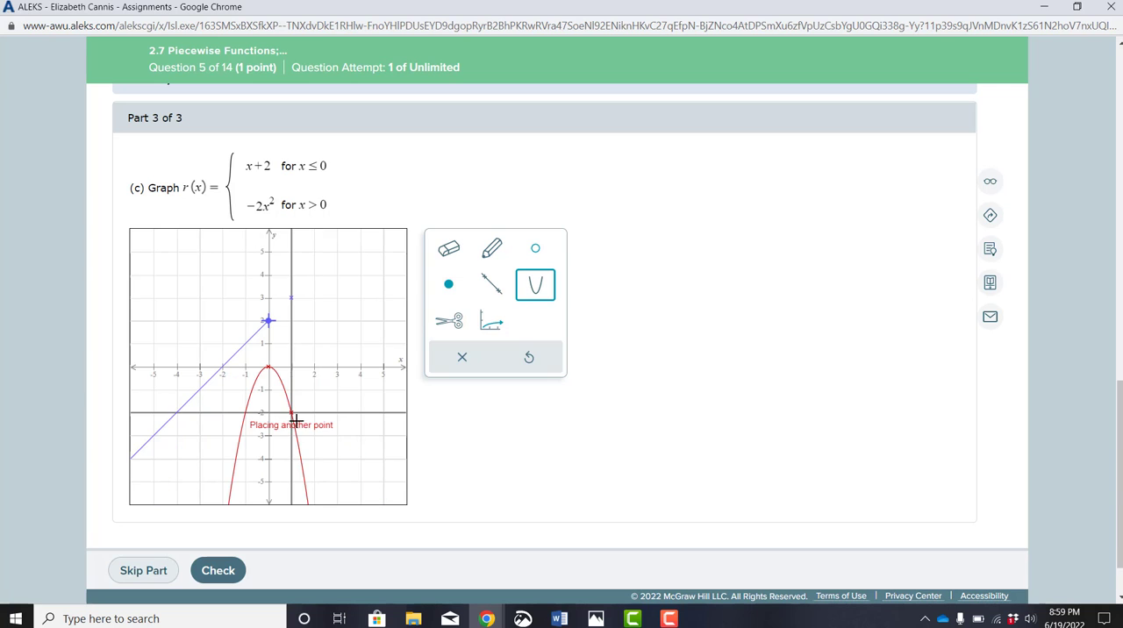
click(291, 412)
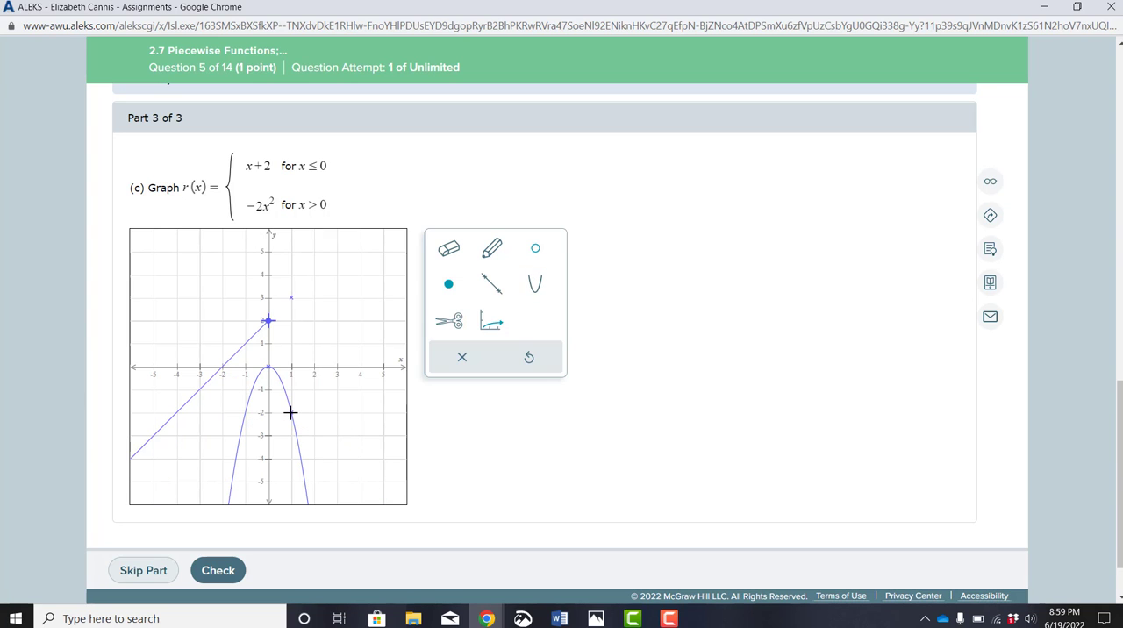
click(534, 262)
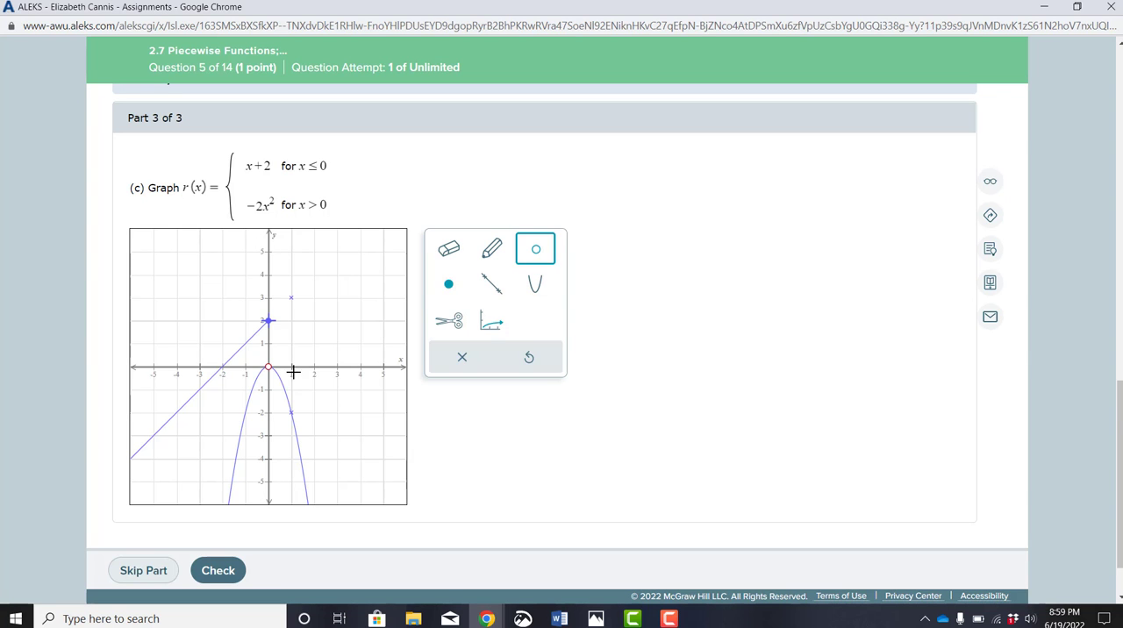
Cut the part (c) parabola at (0, 0) and erase its half for x < 0.
click(448, 321)
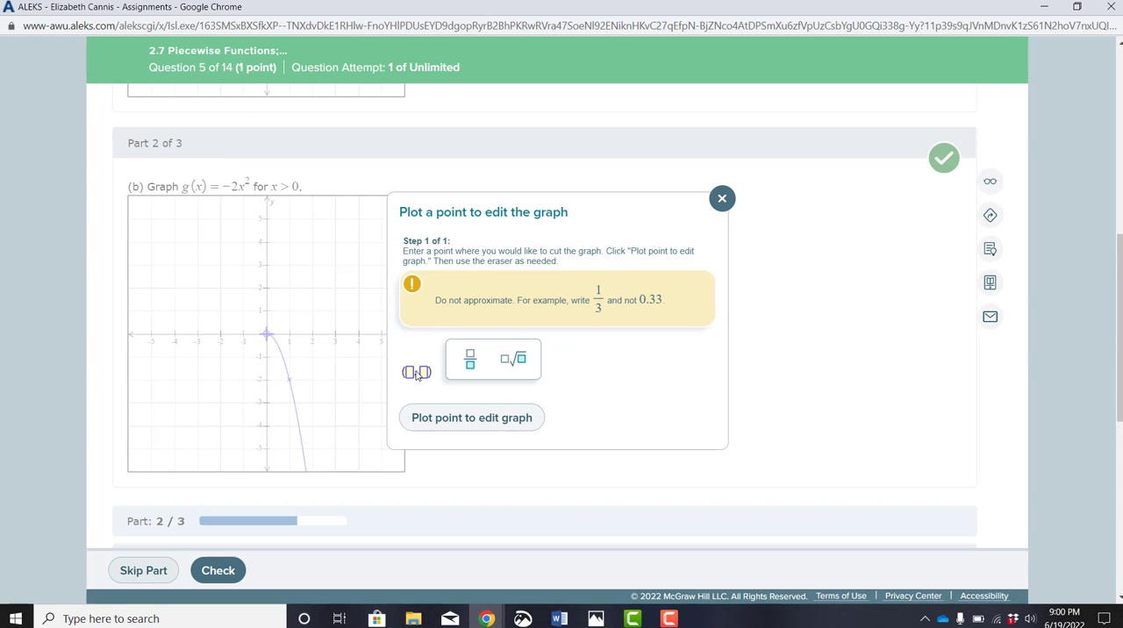
text(0,))
key(Tab)
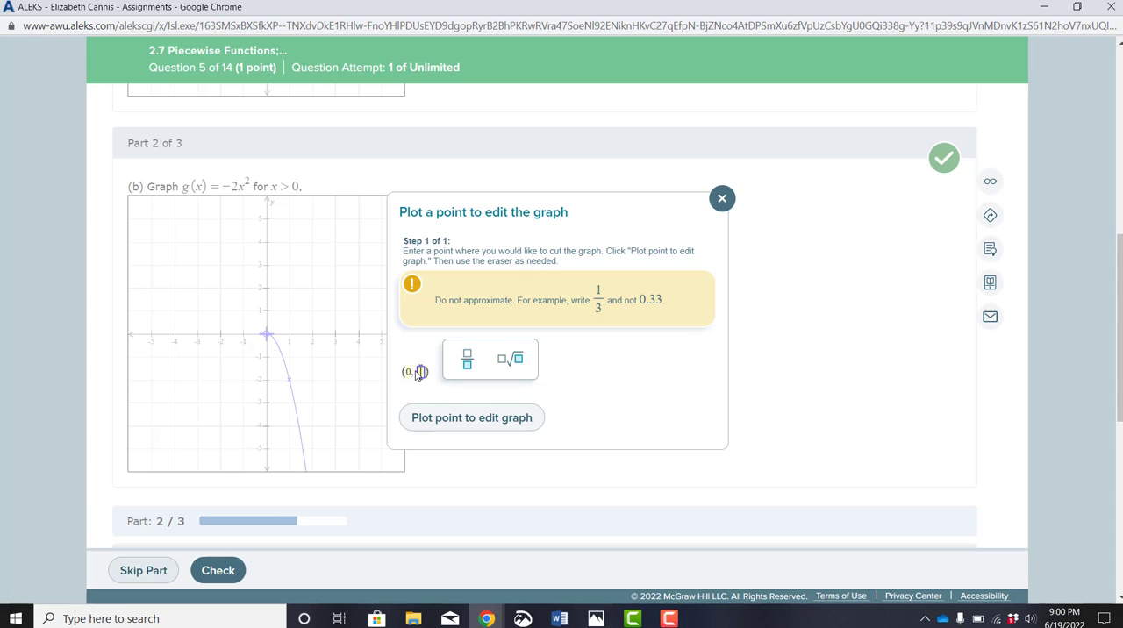
text(0)
click(443, 418)
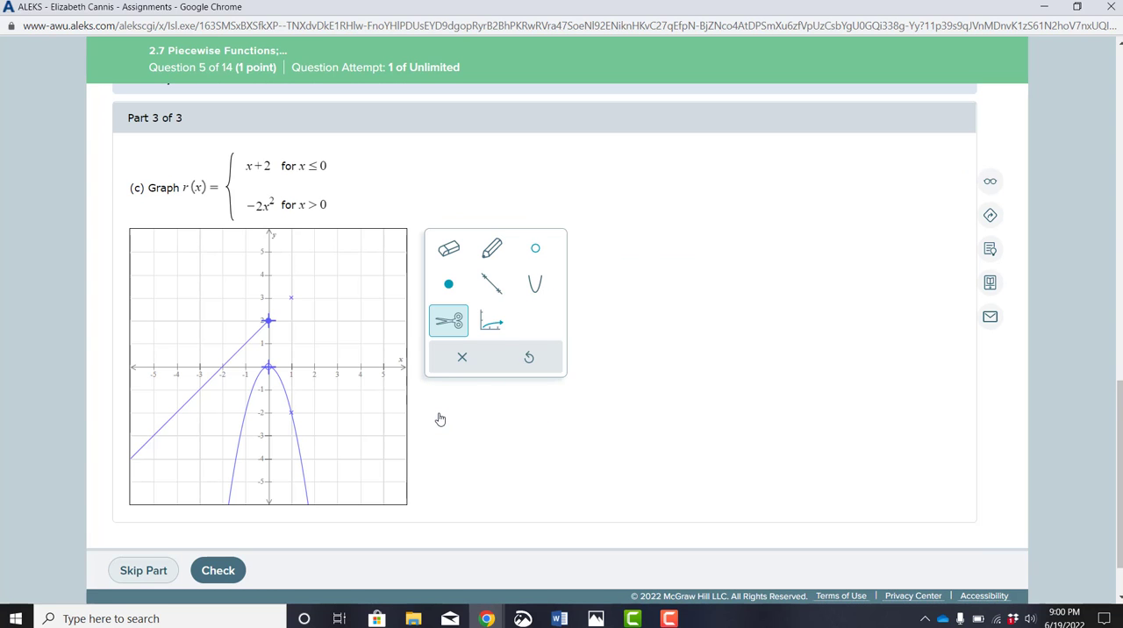
click(447, 247)
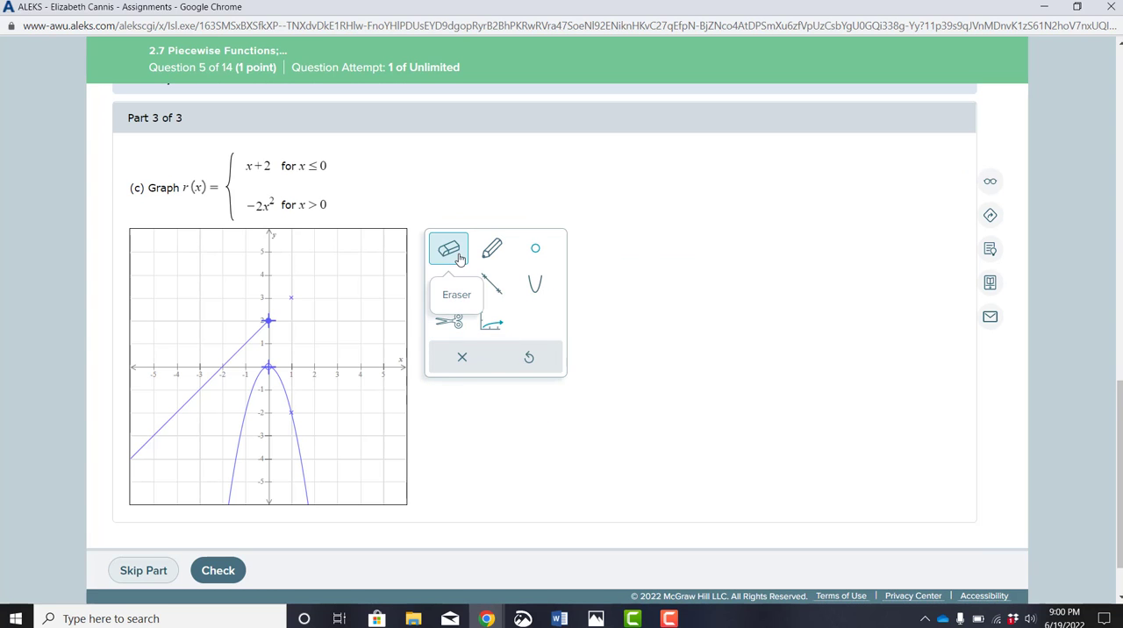
click(263, 409)
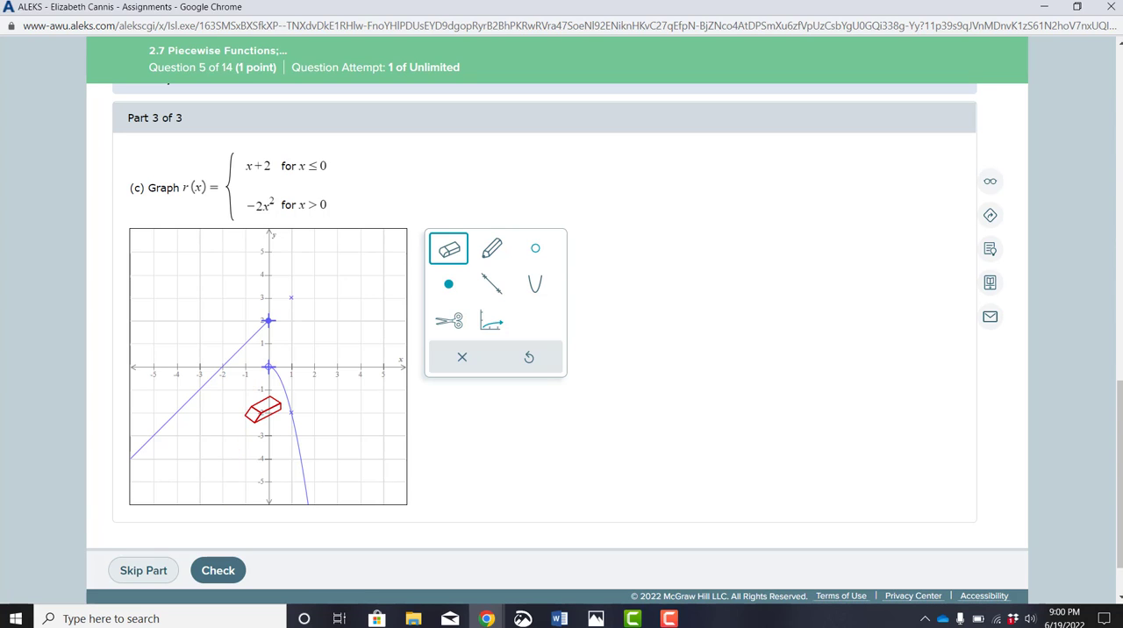
Check the part (c) answer and continue to question 6.
click(227, 572)
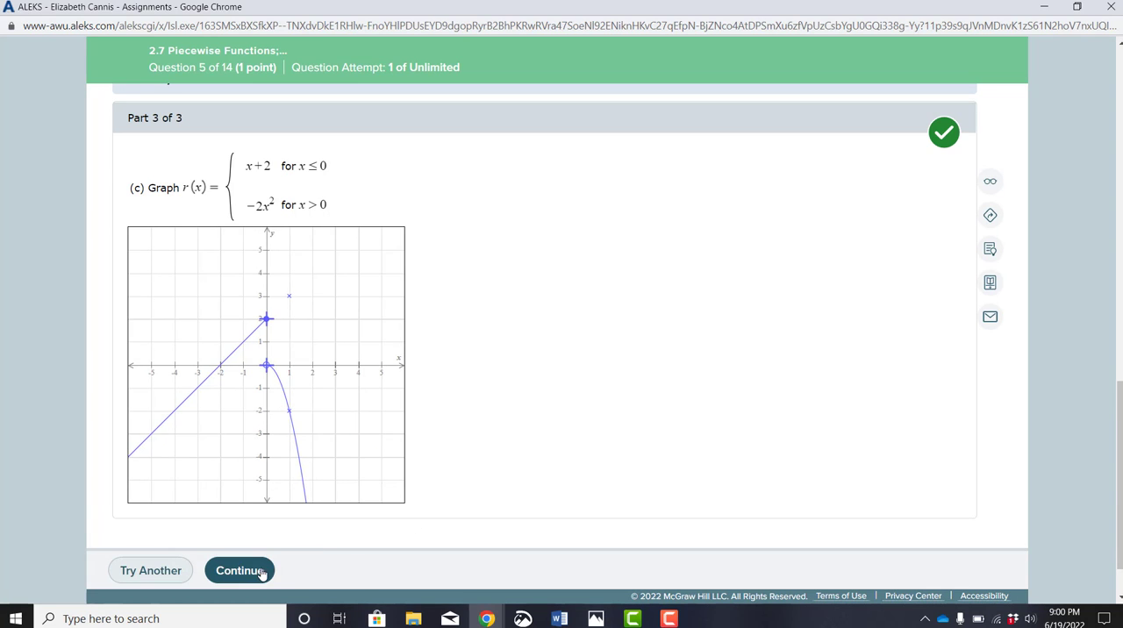
click(259, 575)
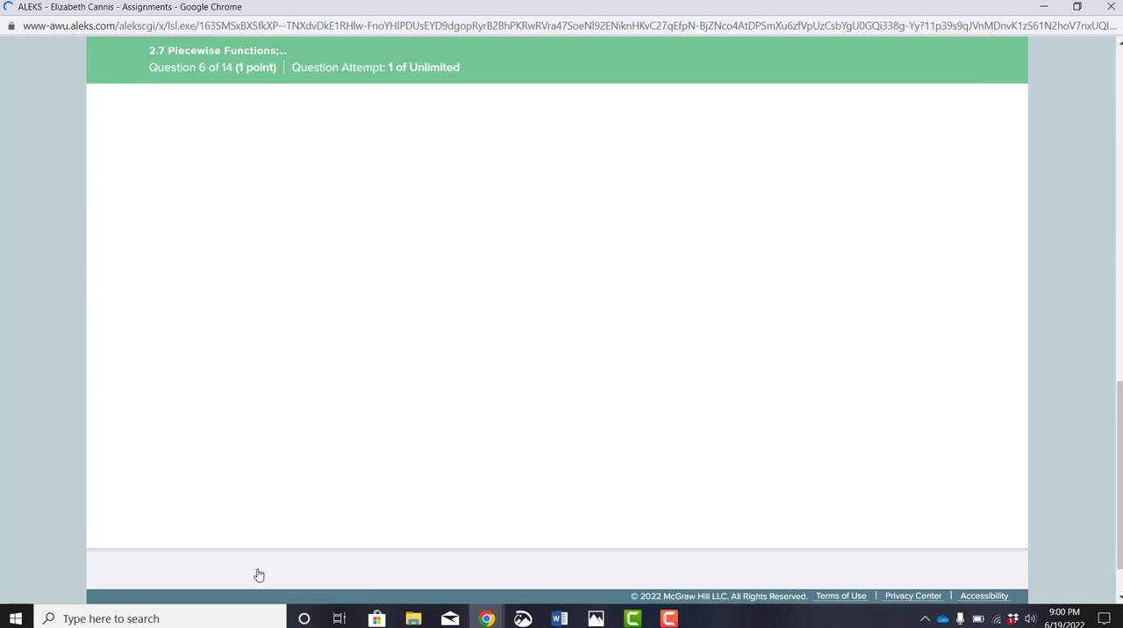